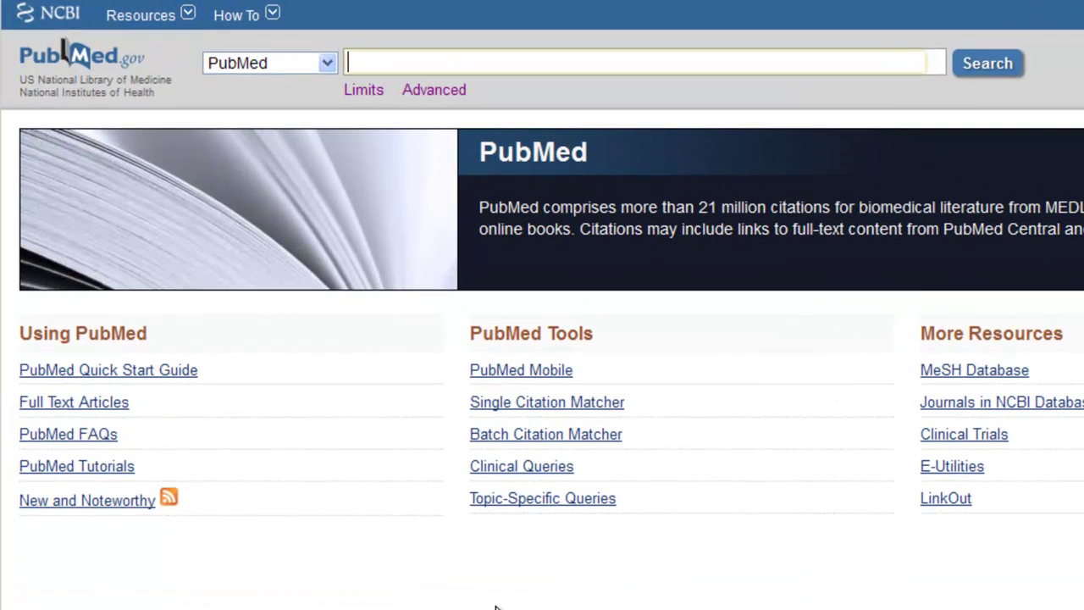
- In the Advanced Search builder, change the first row's field from All Fields to Author
click(442, 95)
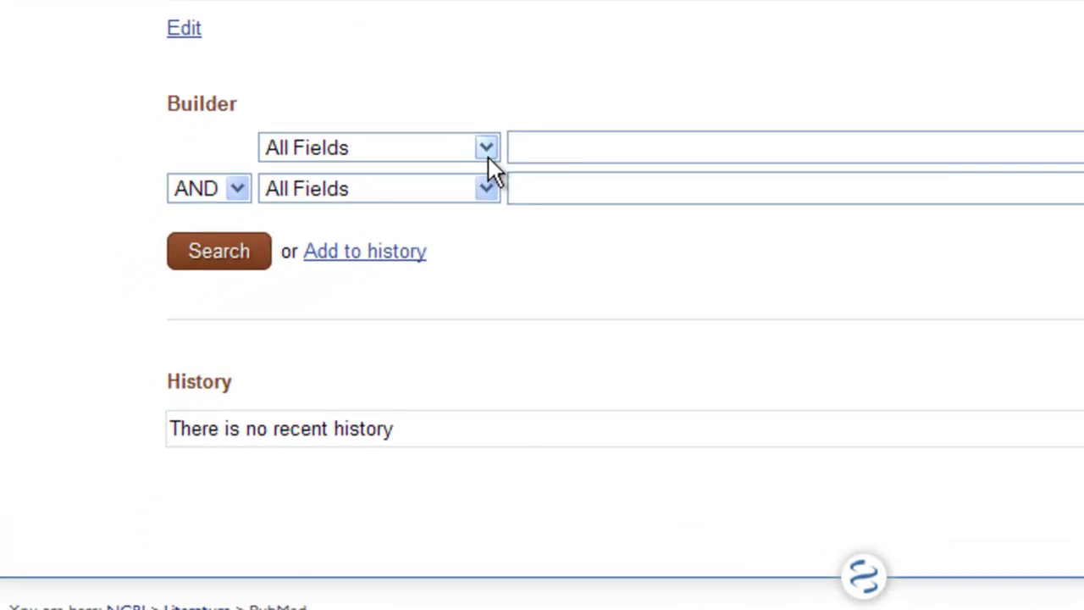
click(487, 148)
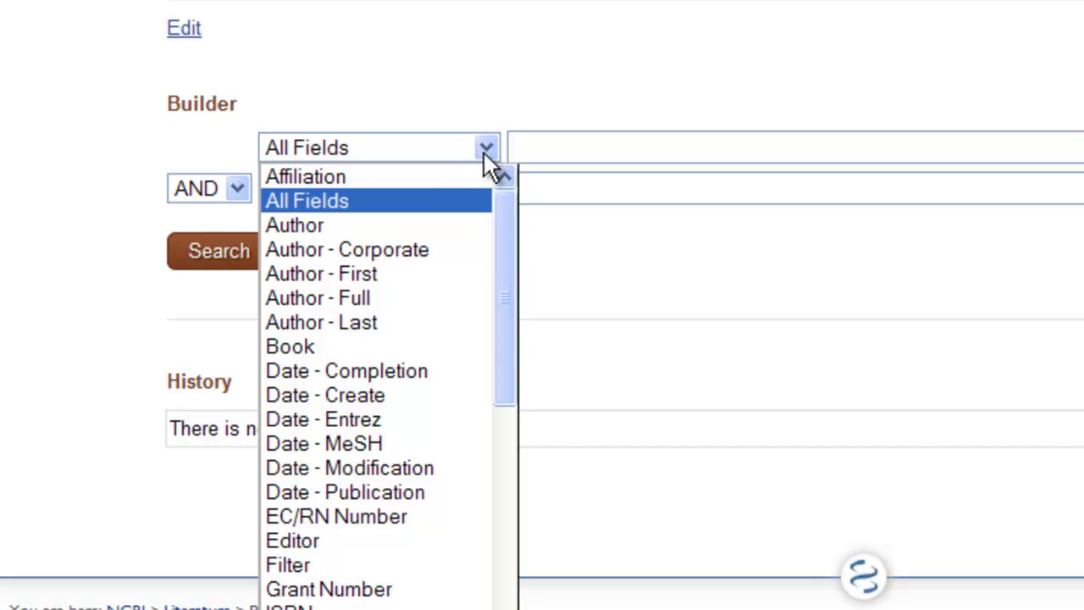
click(421, 235)
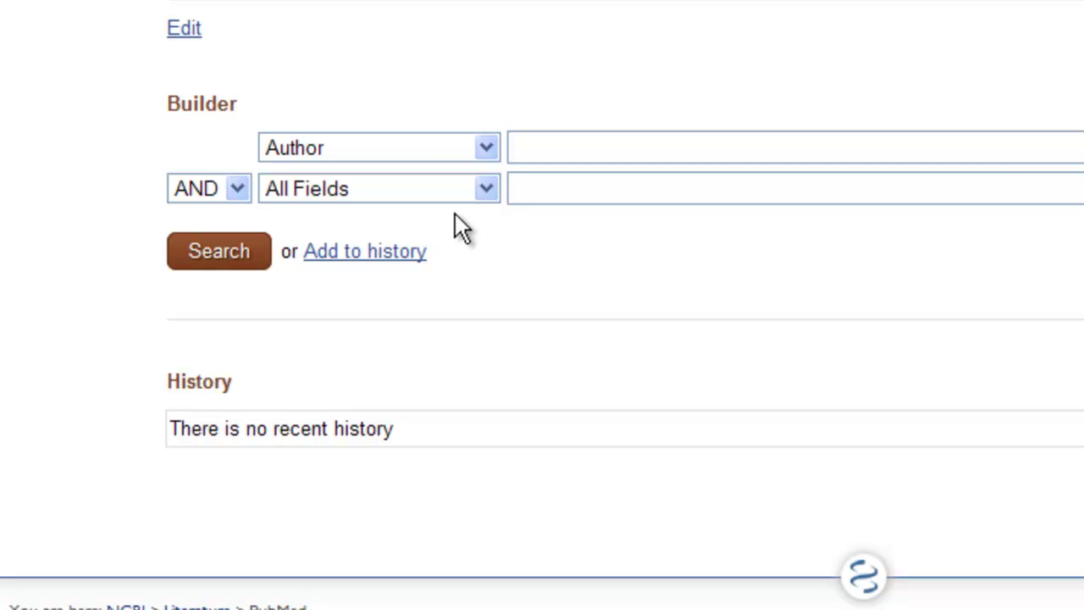
click(485, 151)
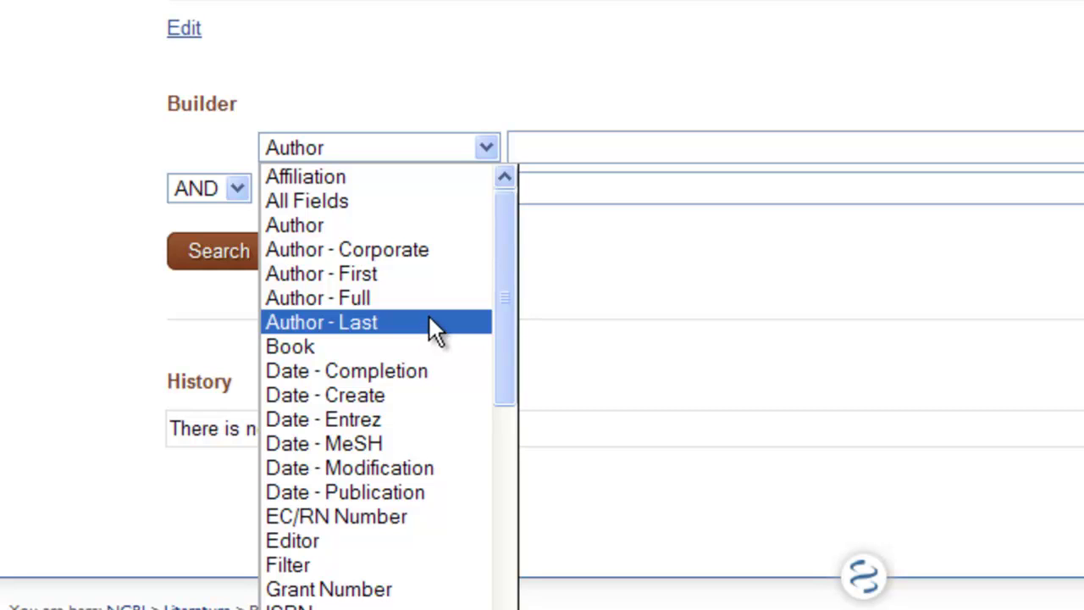
click(417, 227)
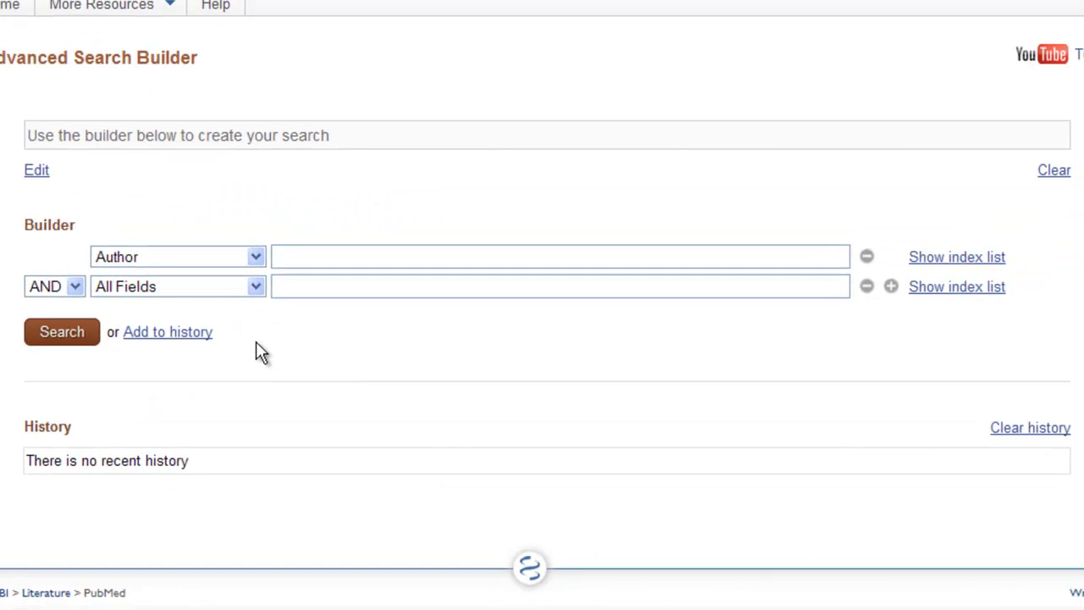
- Enter the author's full name from the suggestions and add it to history as #1 (9 items)
click(289, 257)
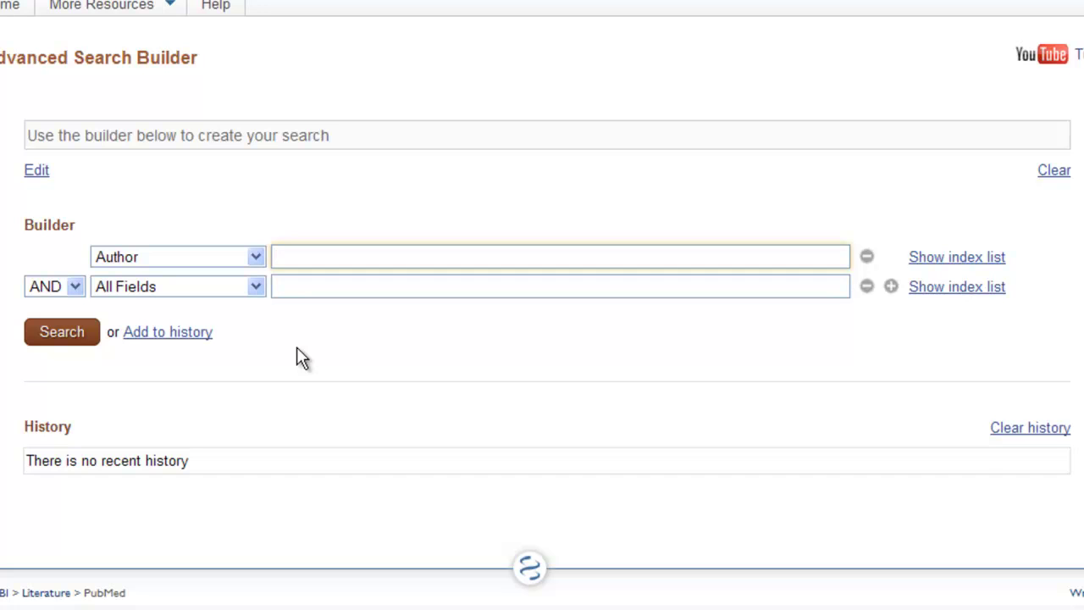
text(Trie)
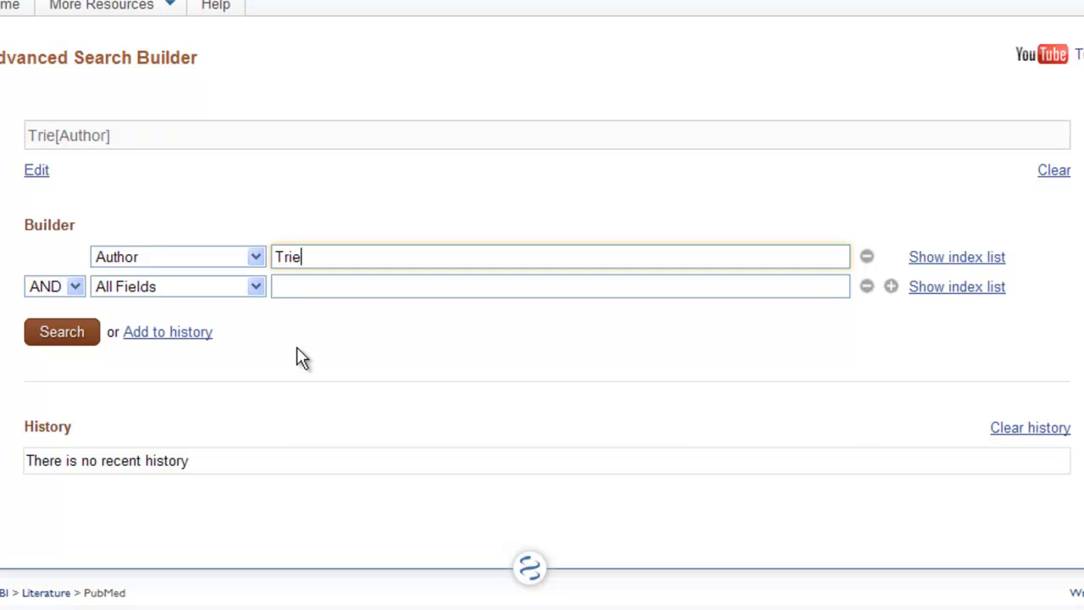
text(st, )
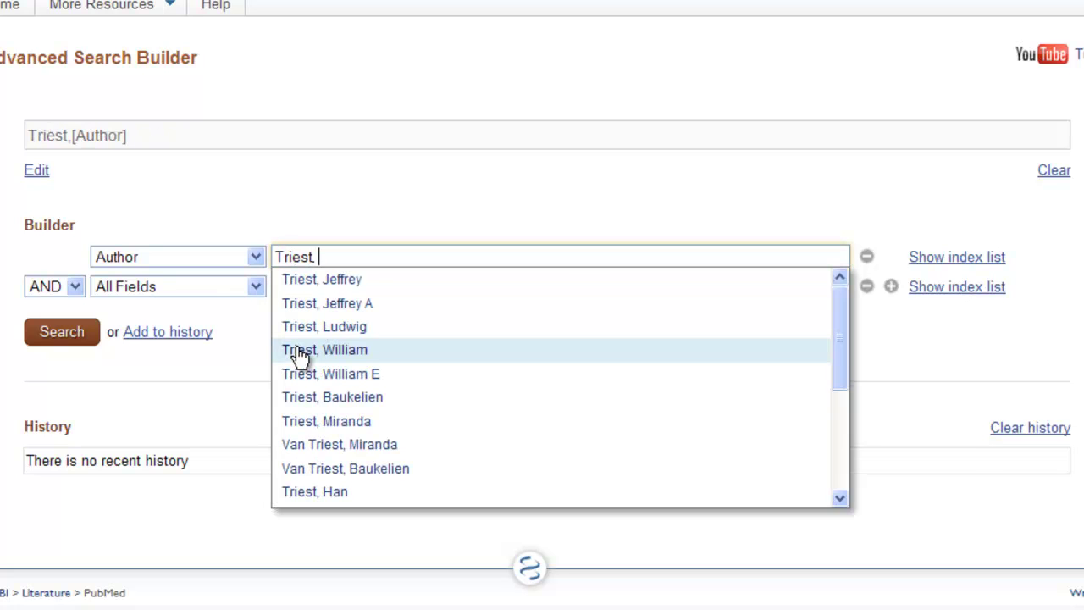
text(Jeff)
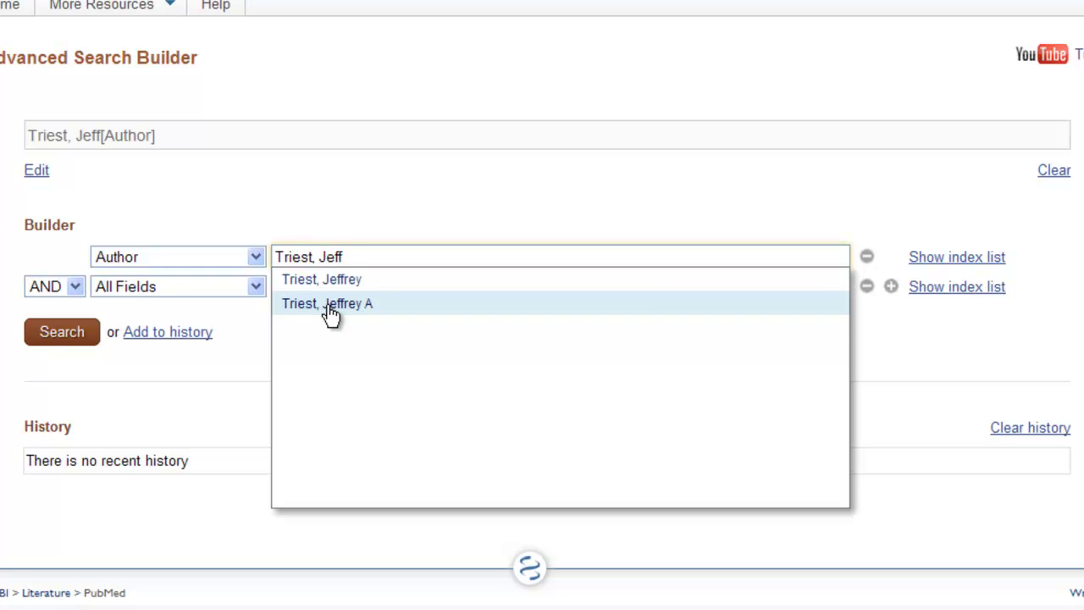
click(330, 305)
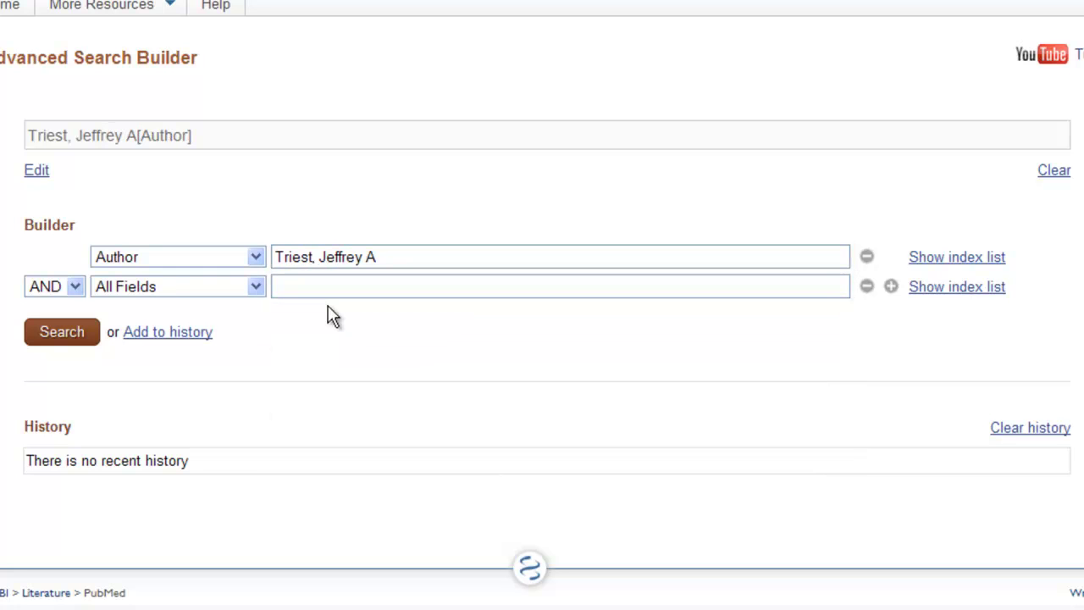
click(193, 338)
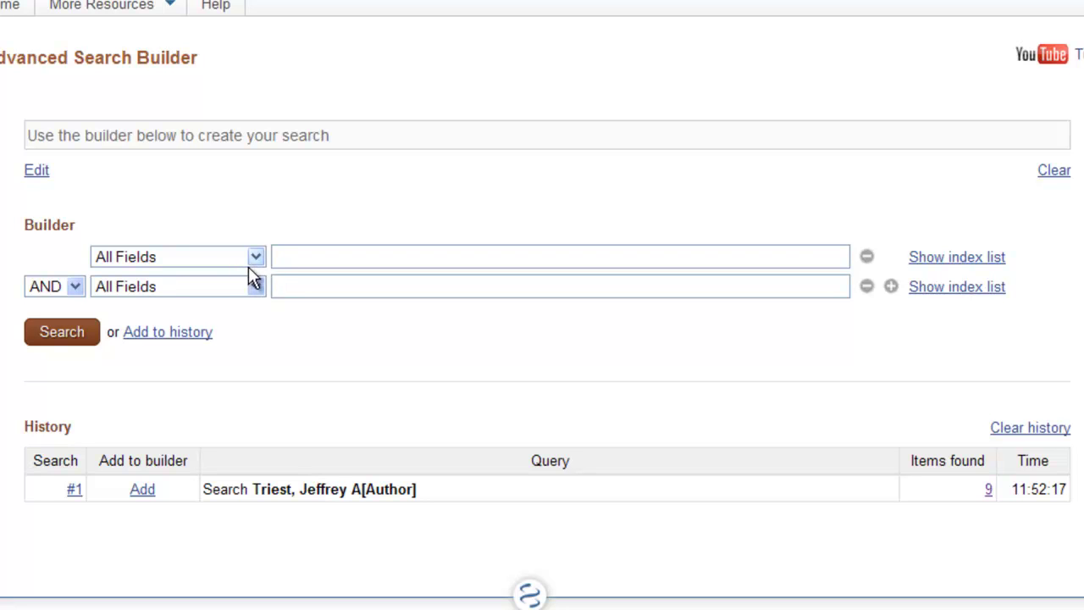
- Add an All Fields search for 'renal failure' to the history as #2
click(276, 256)
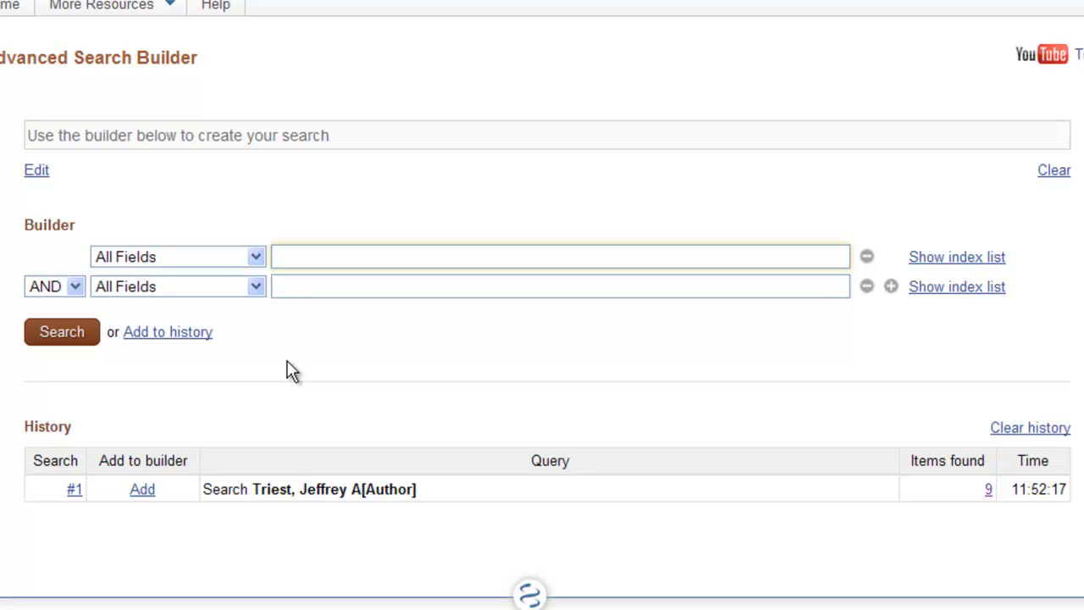
text(renal fai)
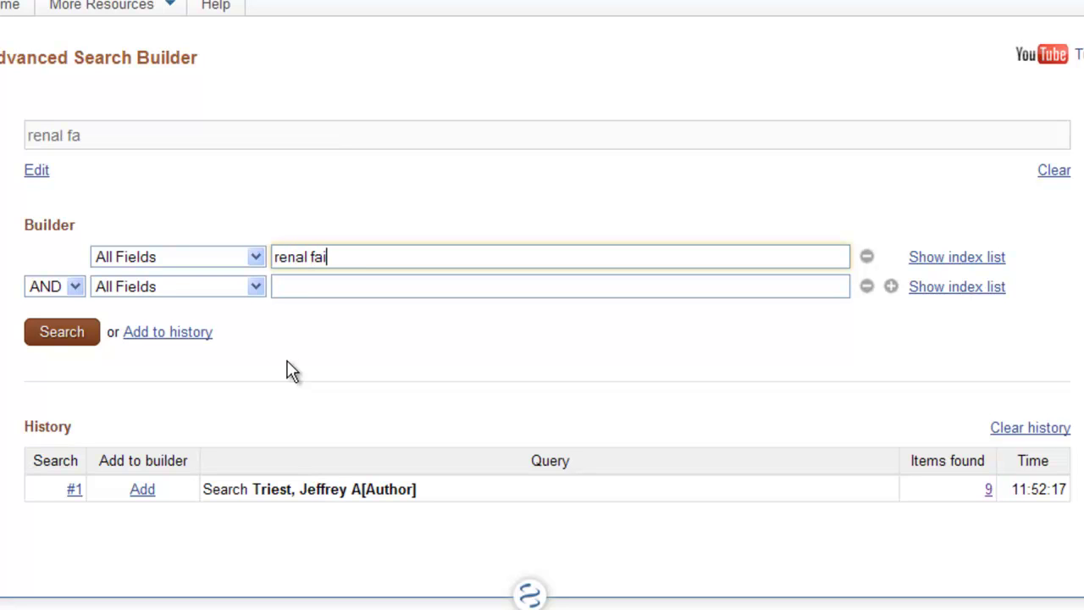
text(lure)
click(193, 336)
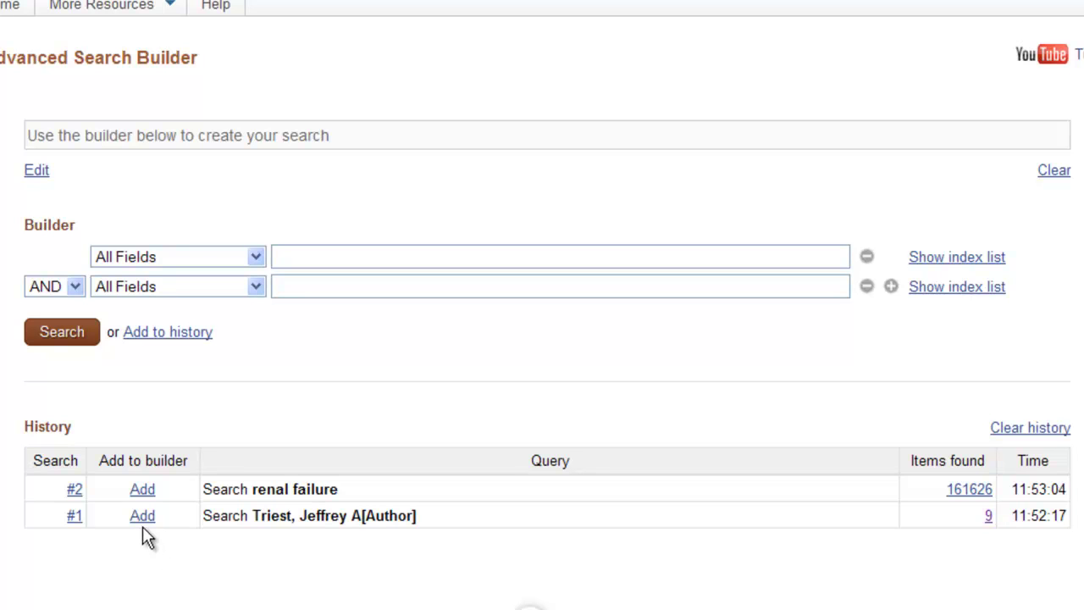
- Load history searches #1 and #2 into the builder, combined with AND
click(141, 519)
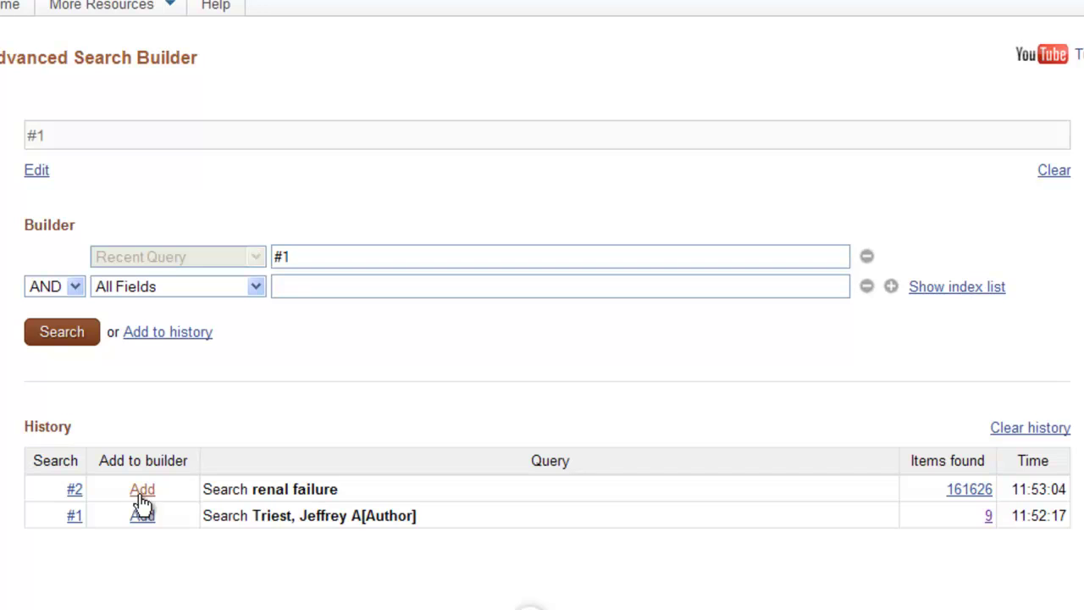
click(141, 492)
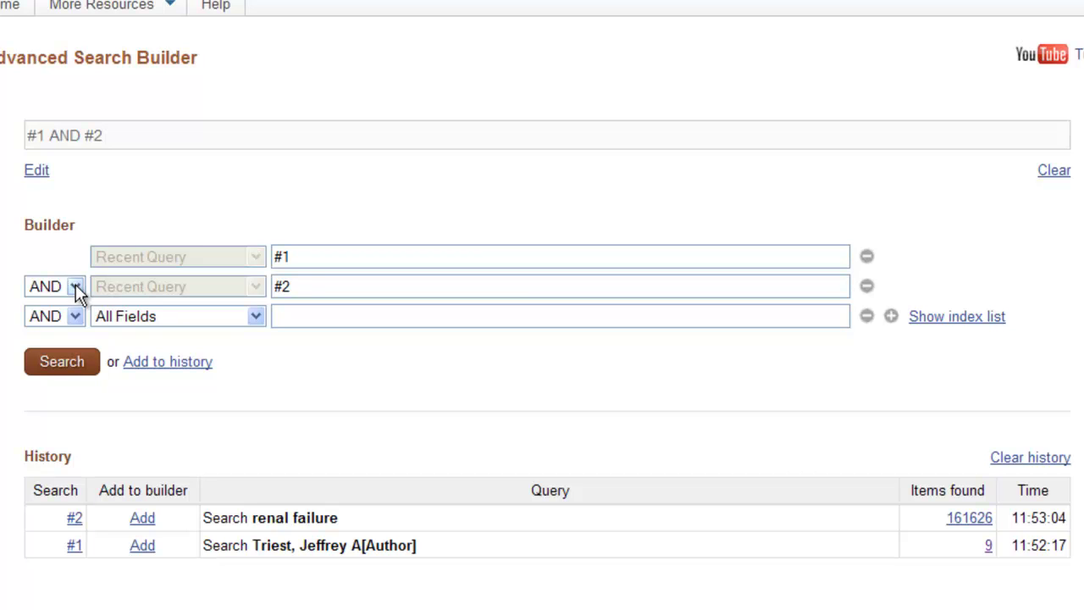
click(75, 286)
- Save #1 AND #2 to history as #3 and open its single result
click(159, 365)
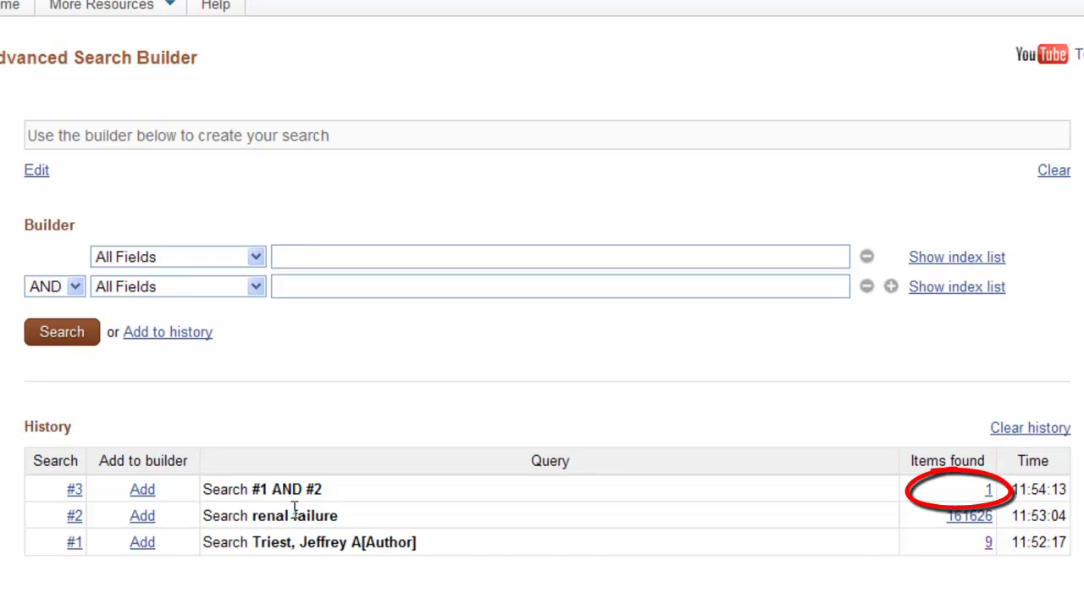
click(989, 490)
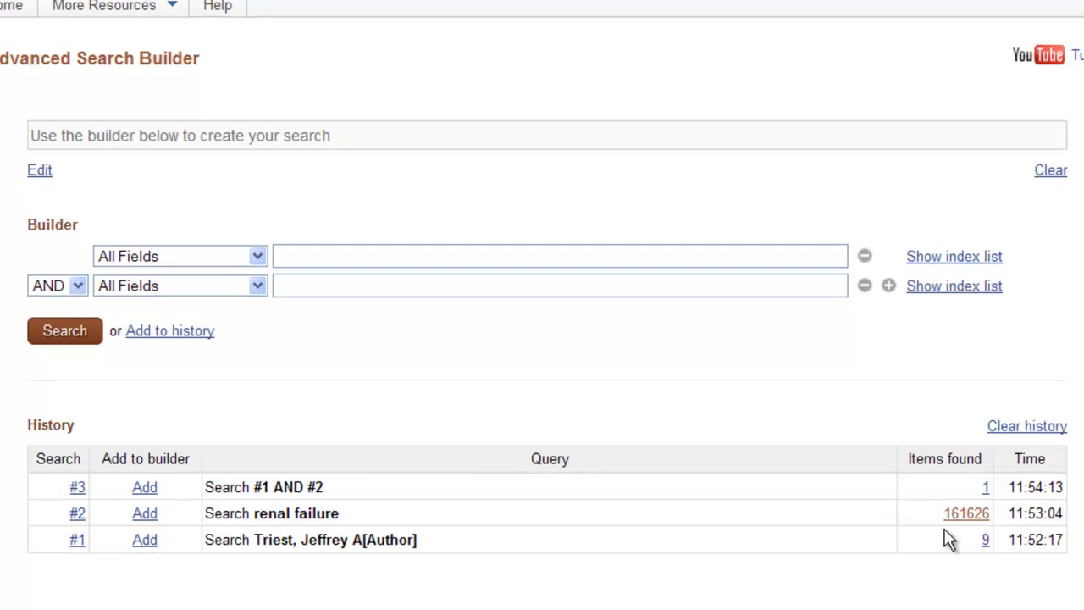